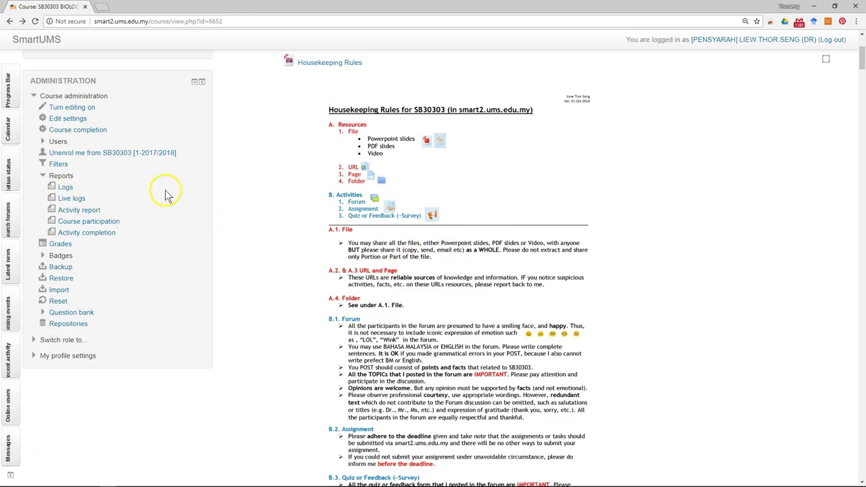
Step: Collapse and re-expand Reports under Course administration to list the SB30303 course reports
scroll(168, 203, "up", 2)
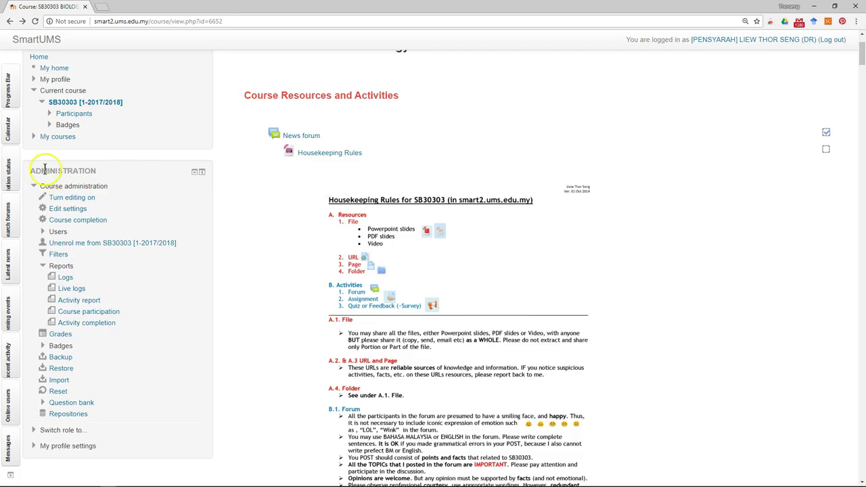
left_click_drag(30, 171, 110, 172)
scroll(135, 208, "down", 3)
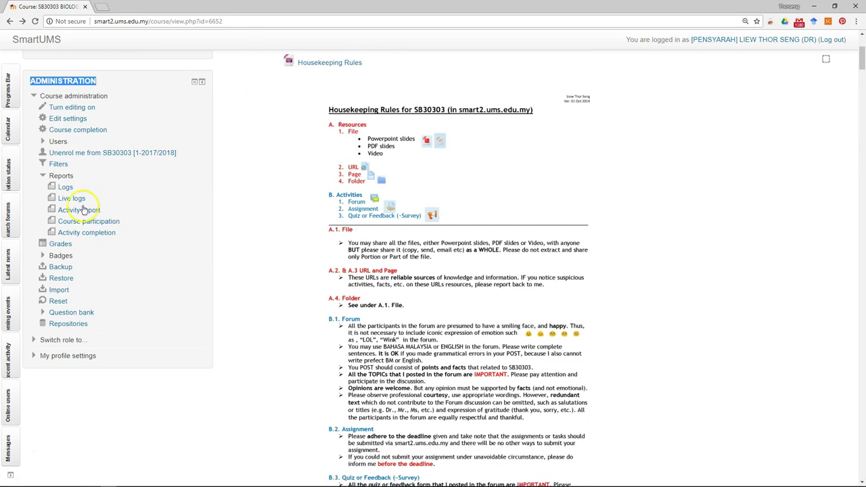
left_click(43, 176)
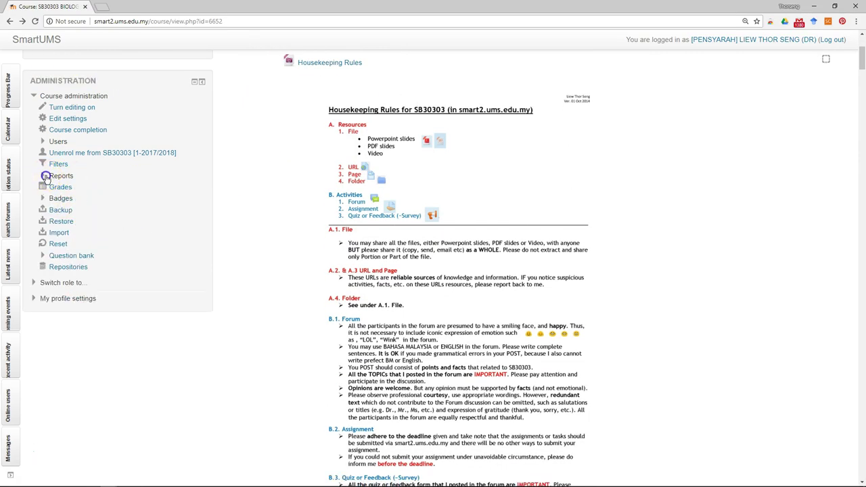
left_click(46, 176)
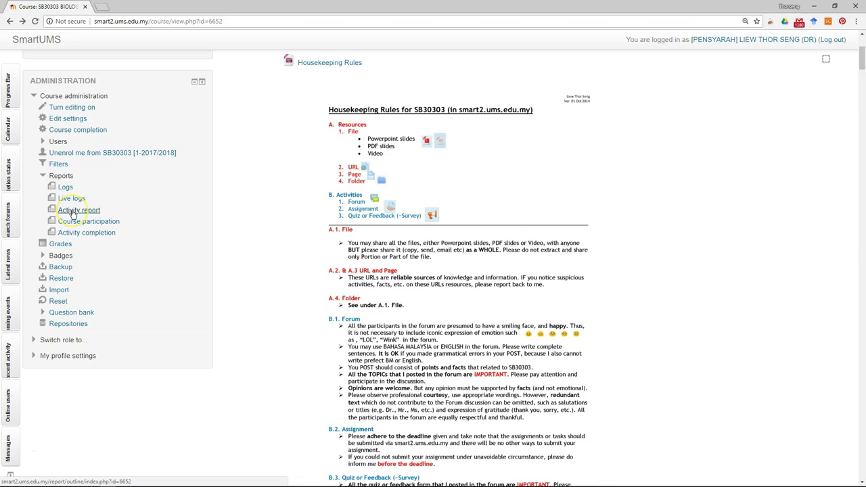
Step: Open Activity report and Activity completion in new browser tabs, then view the Activity report
right_click(73, 212)
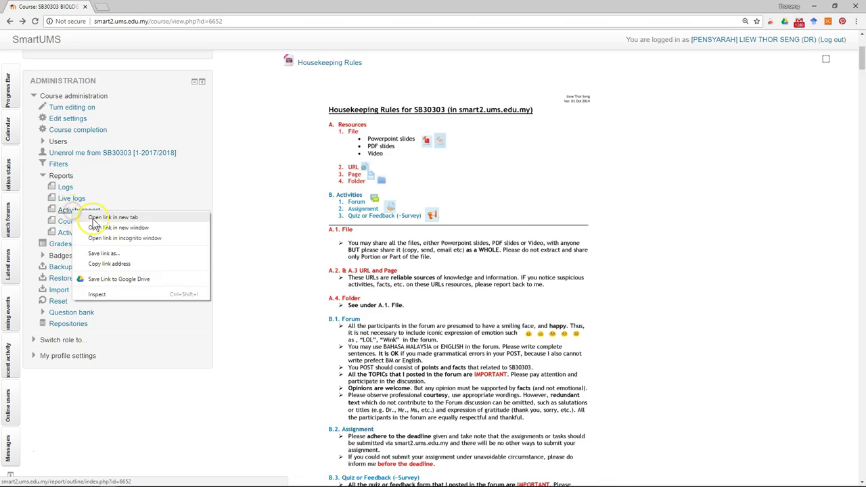
left_click(95, 217)
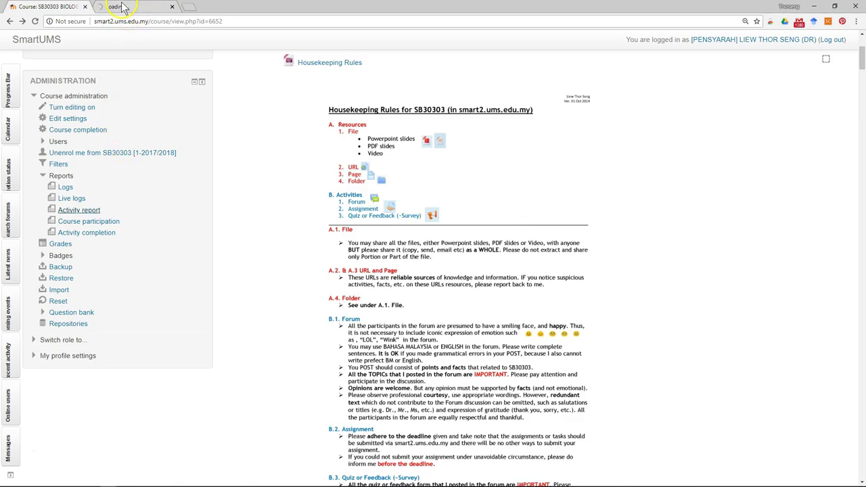
right_click(81, 236)
left_click(120, 247)
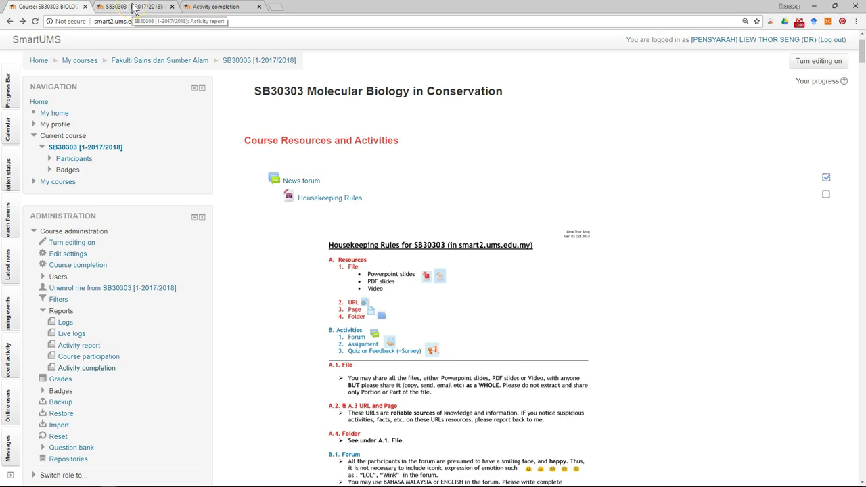
left_click(129, 8)
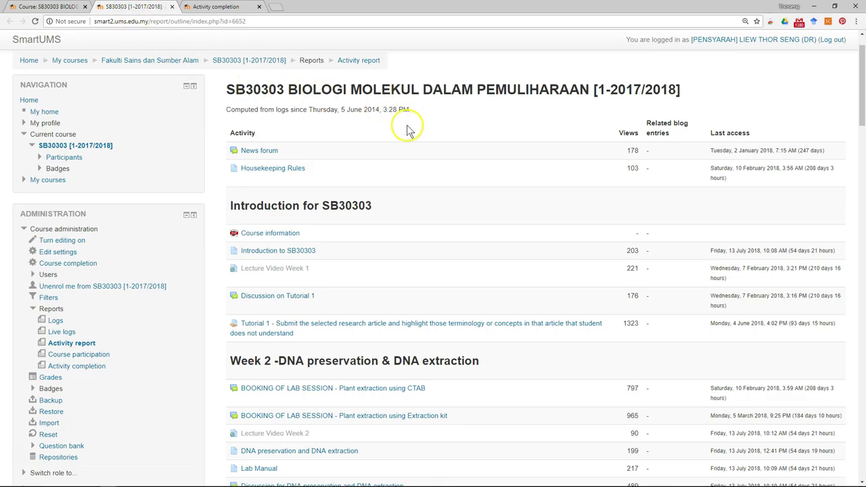
Step: Scroll through the SB30303 Activity report down to Week 12 & 13 and back to the top
scroll(534, 166, "down", 1)
scroll(373, 92, "down", 1)
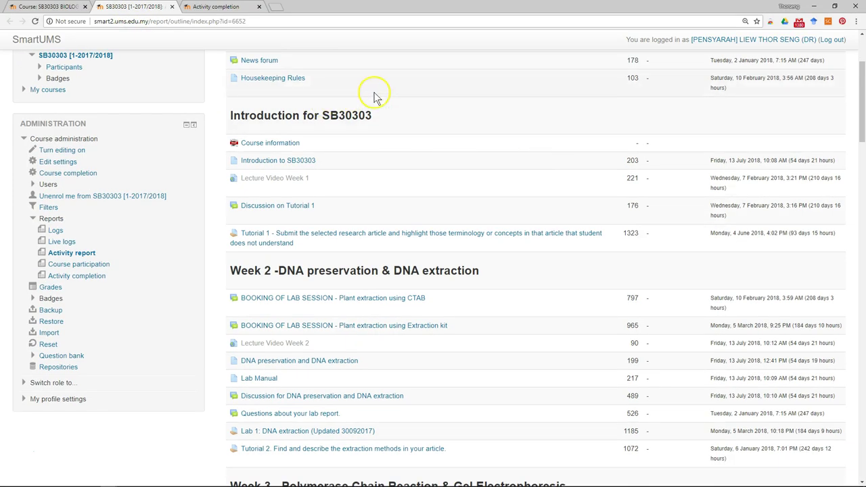
scroll(350, 160, "down", 2)
scroll(446, 200, "down", 2)
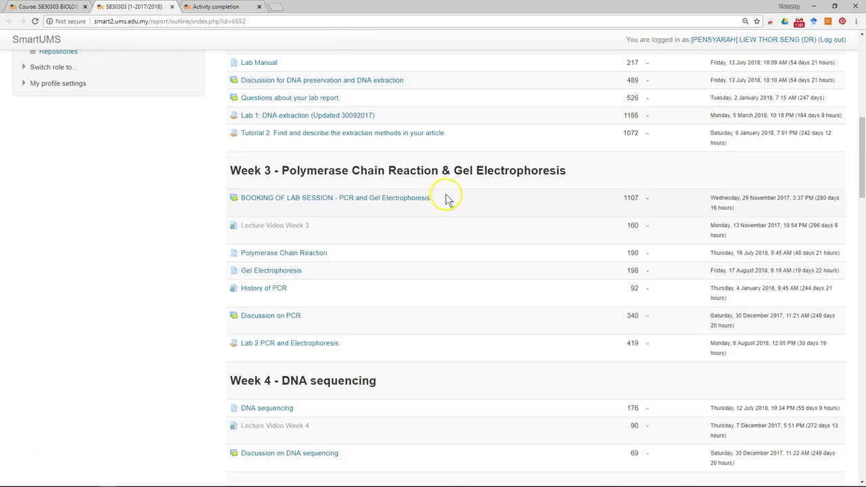
scroll(466, 220, "down", 2)
scroll(380, 215, "down", 2)
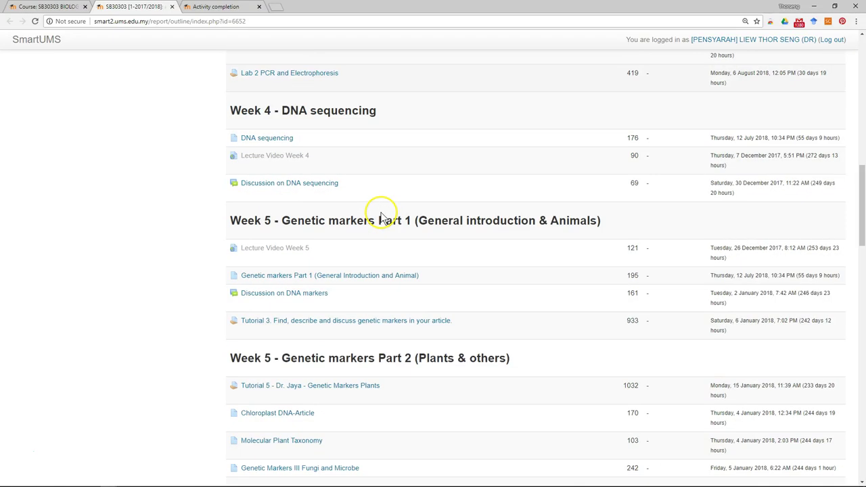
scroll(318, 196, "down", 2)
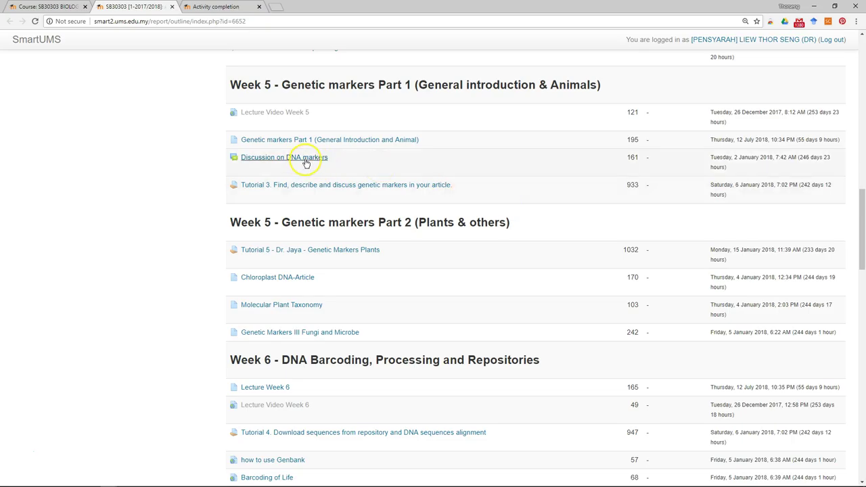
scroll(594, 192, "down", 2)
scroll(594, 193, "down", 2)
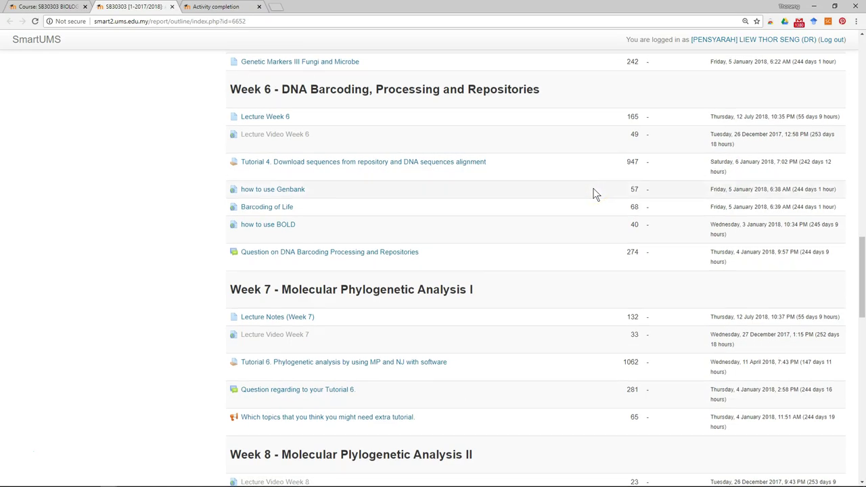
scroll(594, 193, "down", 2)
scroll(594, 193, "down", 2)
scroll(594, 193, "down", 2)
scroll(593, 194, "down", 3)
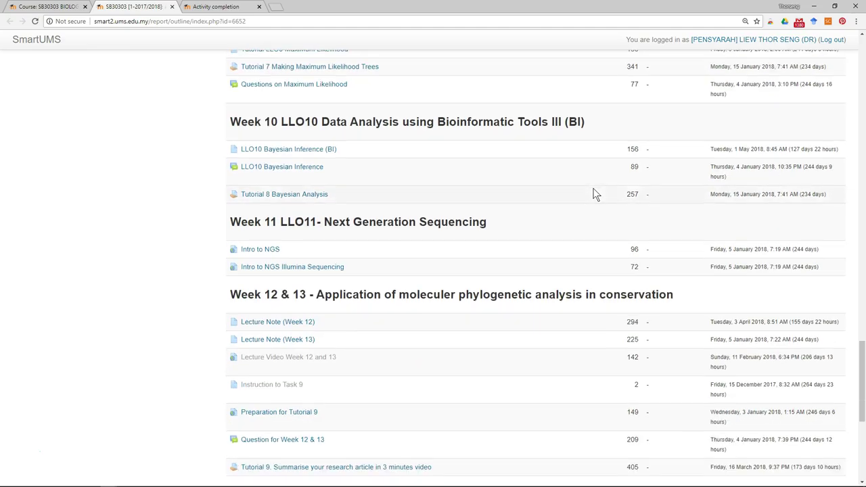
scroll(593, 194, "down", 3)
scroll(593, 194, "up", 4)
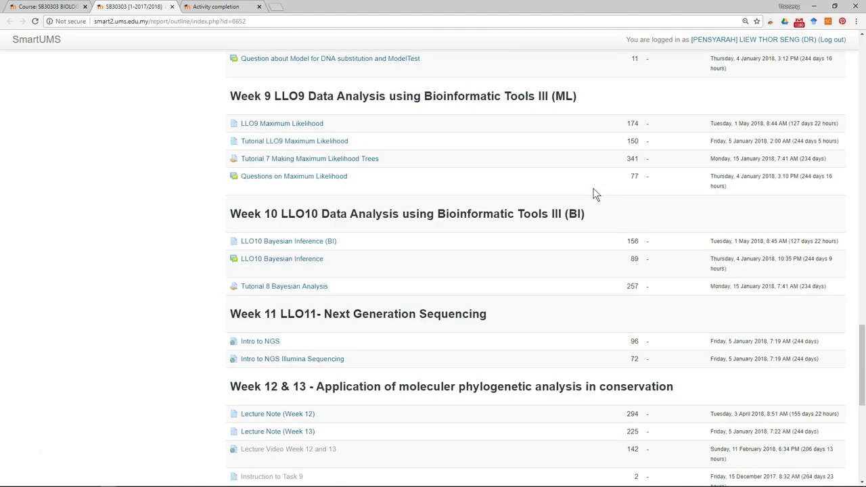
scroll(594, 195, "up", 4)
scroll(593, 195, "up", 4)
scroll(594, 195, "up", 4)
scroll(594, 195, "up", 7)
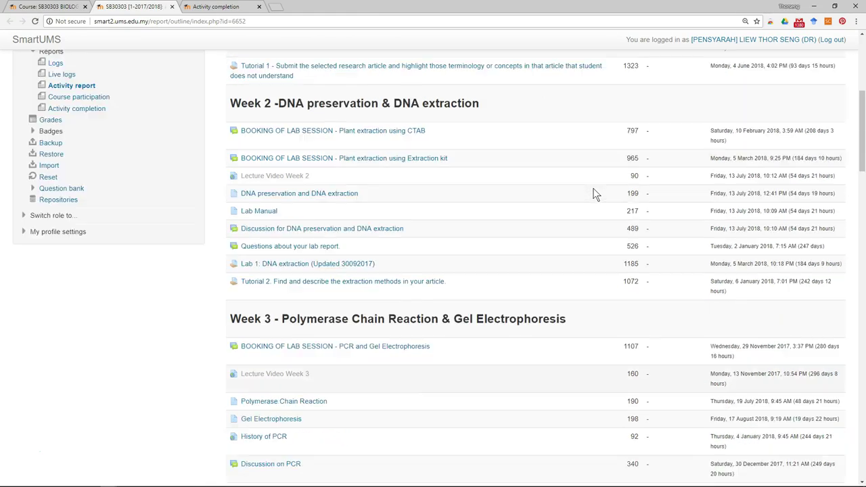
scroll(594, 195, "up", 5)
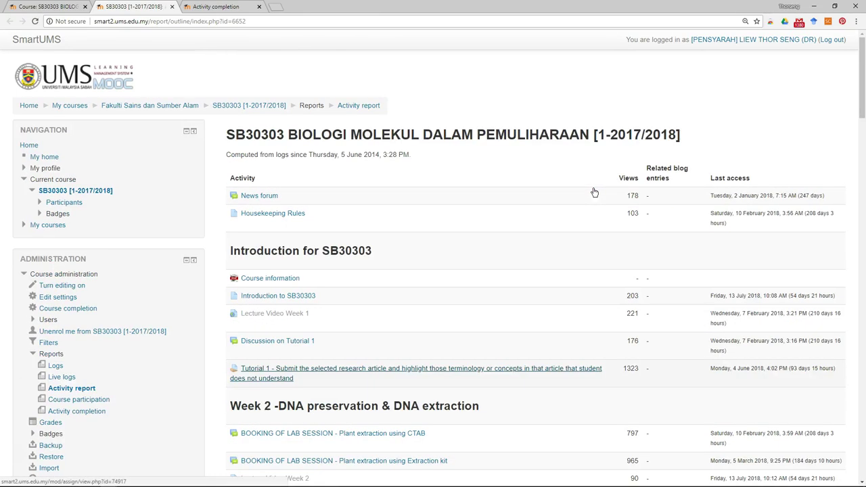
Step: Print the SB30303 Activity report from the page context menu and save it as a PDF file
right_click(559, 167)
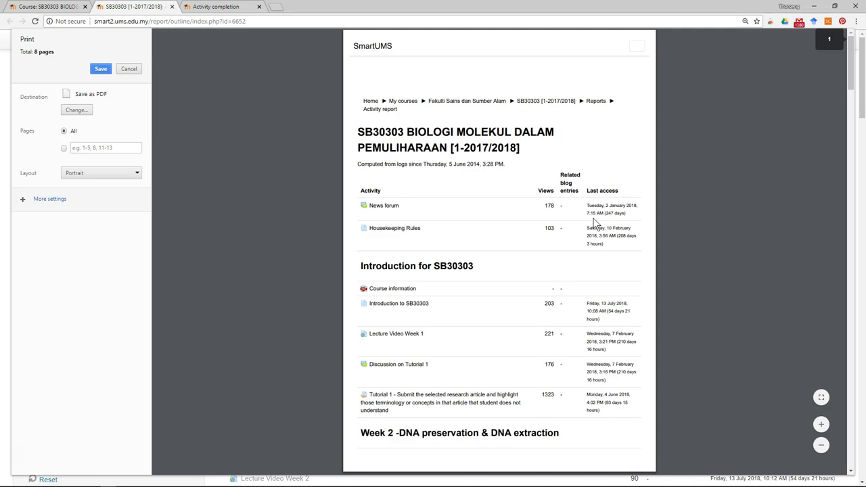
scroll(593, 222, "down", 4)
scroll(593, 222, "down", 4)
scroll(593, 221, "down", 4)
scroll(591, 215, "down", 3)
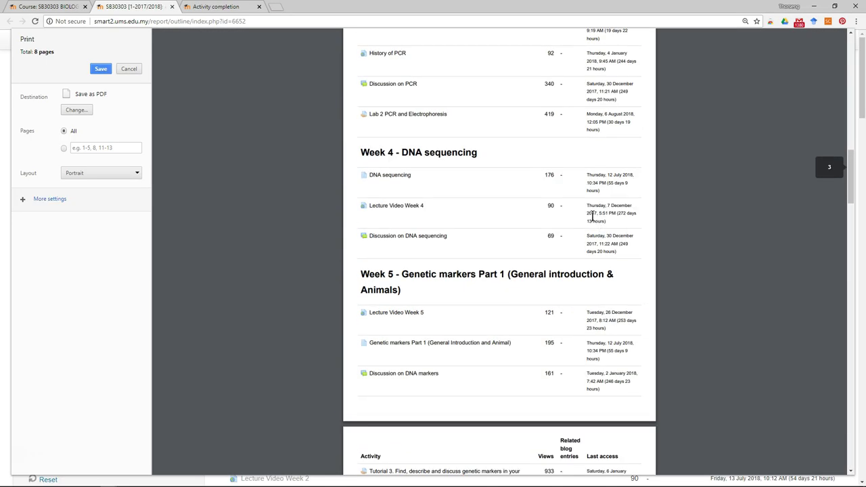
scroll(591, 215, "down", 3)
scroll(592, 215, "up", 4)
scroll(590, 213, "up", 5)
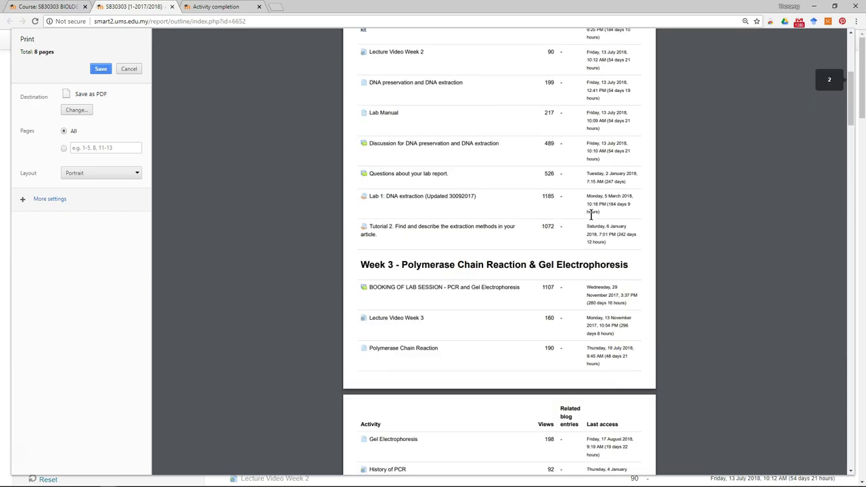
scroll(590, 214, "up", 5)
scroll(591, 214, "up", 1)
left_click(102, 69)
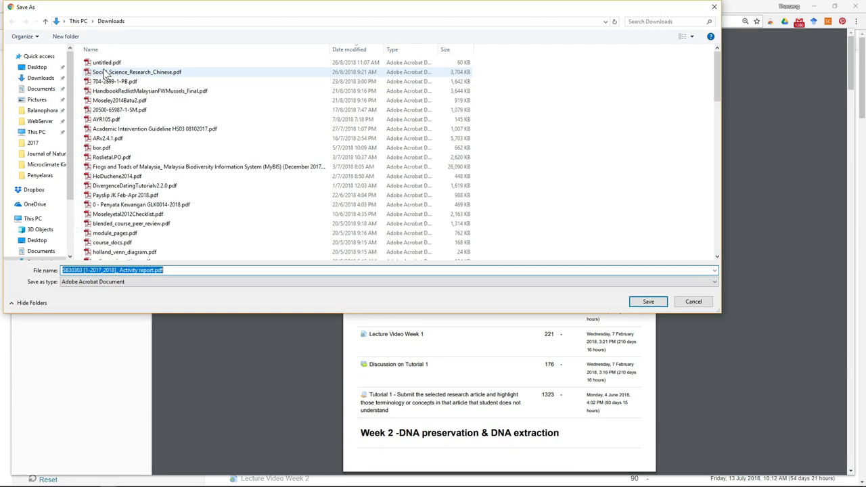
left_click(647, 302)
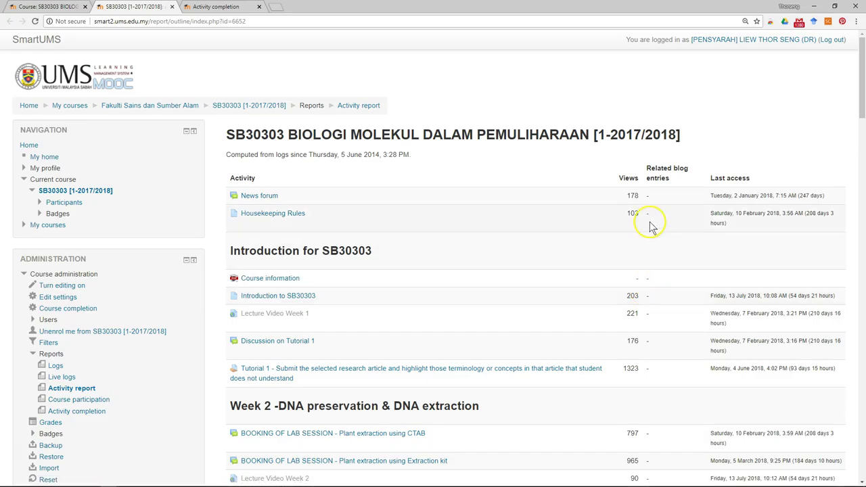
Step: Highlight the view counts of the first activities, then clear the selection and return to the top
left_click_drag(622, 178, 655, 384)
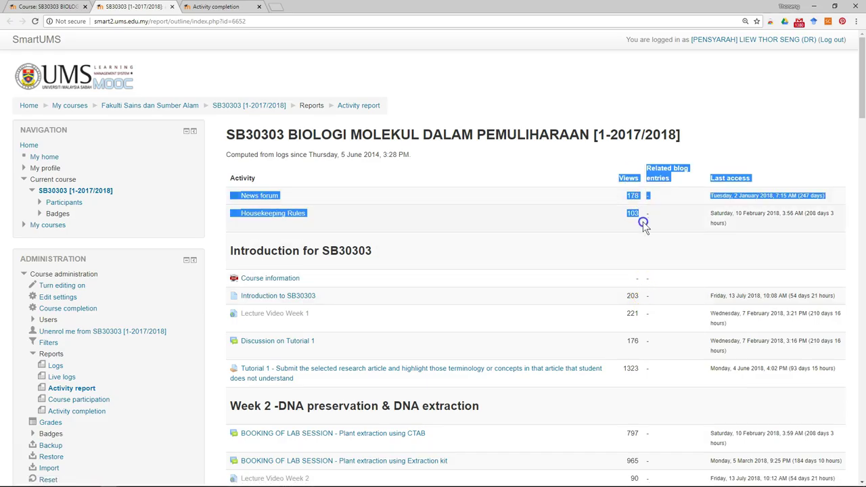
scroll(661, 329, "down", 4)
left_click(666, 320)
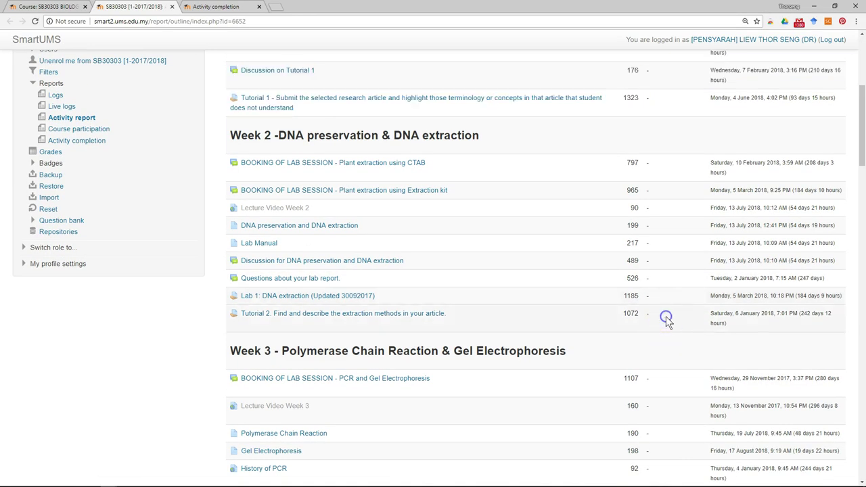
scroll(666, 320, "up", 4)
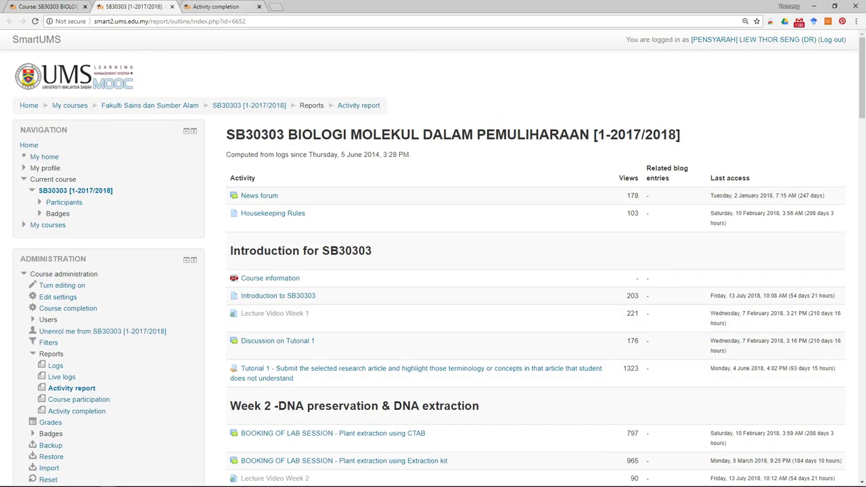
Step: Switch to the Activity completion tab and scroll through students' completion ticks to the CSV download links
key("ctrl+Tab")
scroll(332, 213, "up", 10)
scroll(335, 218, "up", 10)
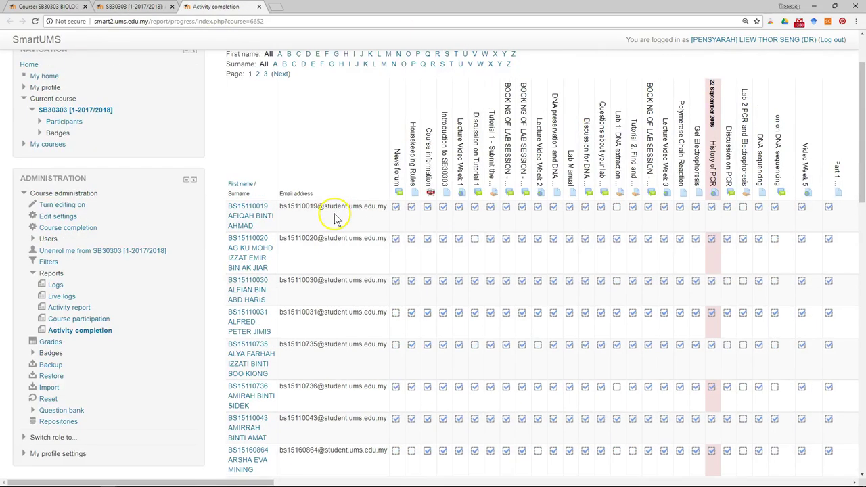
scroll(335, 217, "up", 2)
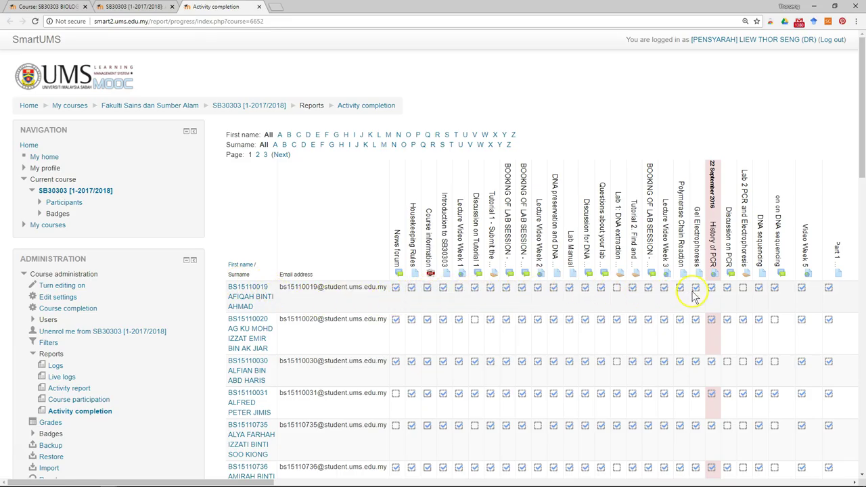
scroll(718, 301, "down", 1)
scroll(718, 300, "down", 2)
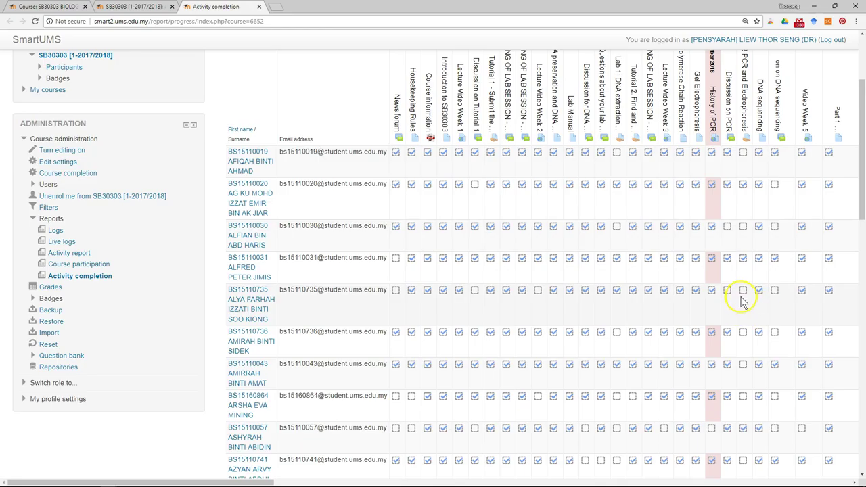
scroll(734, 297, "down", 4)
scroll(733, 307, "down", 2)
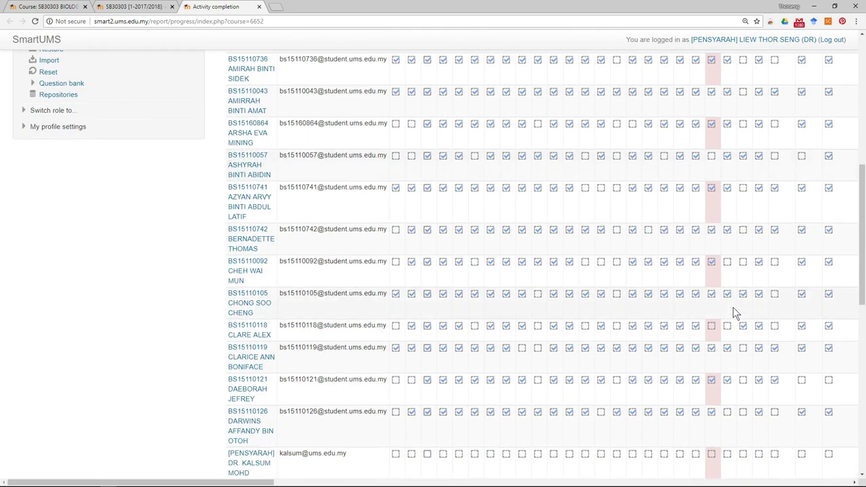
scroll(732, 307, "down", 3)
scroll(733, 307, "down", 3)
scroll(732, 308, "down", 1)
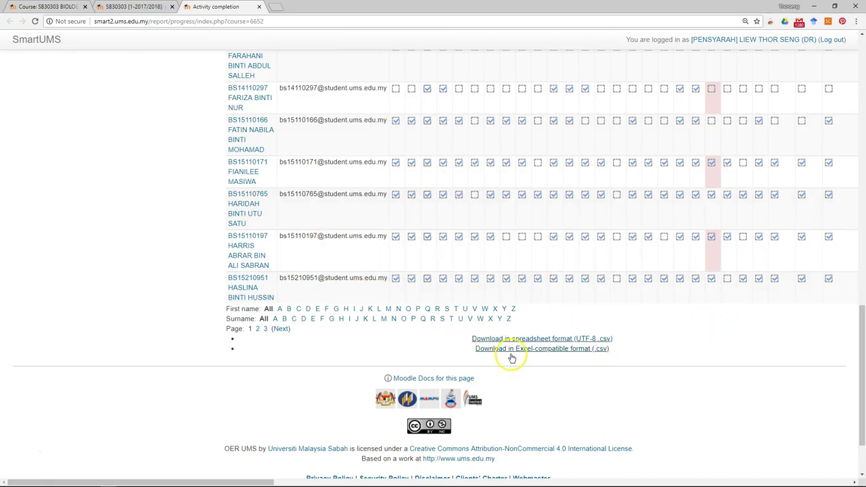
Step: Download the completion report as an Excel-compatible CSV into Downloads and open the file
left_click(574, 358)
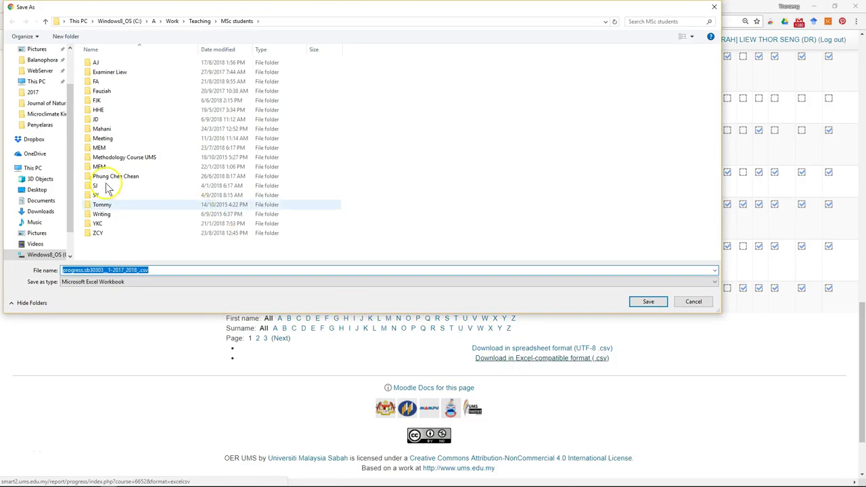
scroll(68, 142, "up", 2)
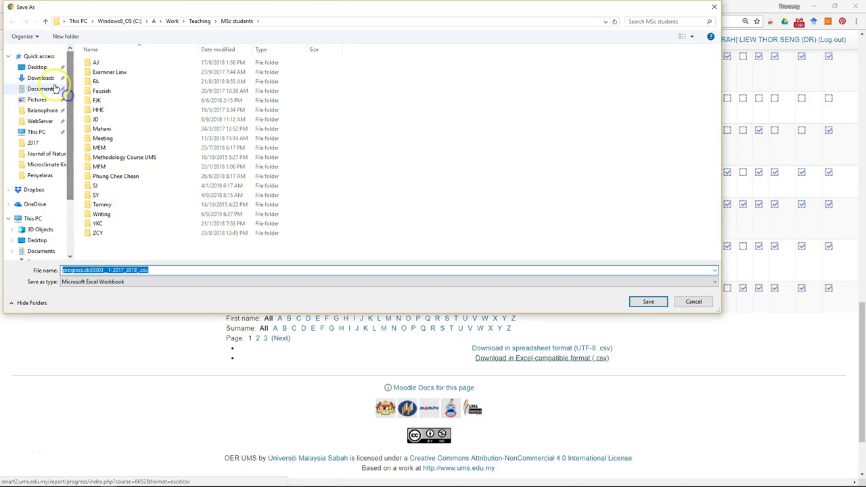
left_click(40, 78)
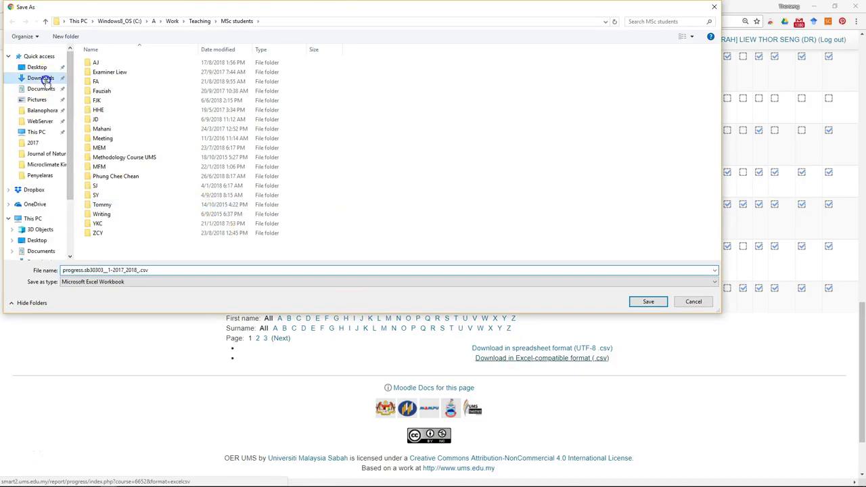
left_click(648, 304)
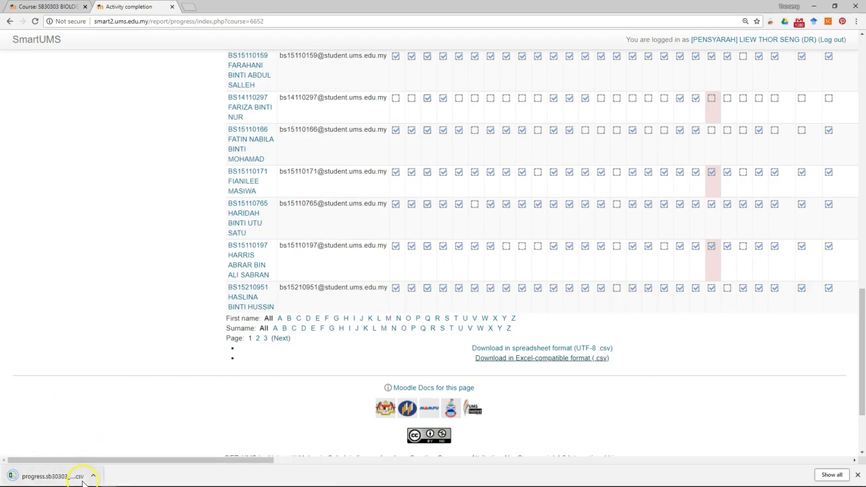
left_click_drag(84, 475, 67, 481)
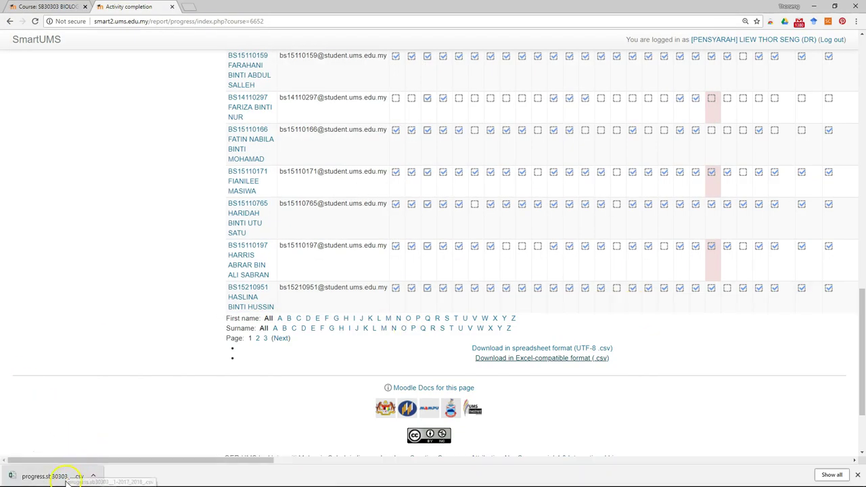
left_click(68, 482)
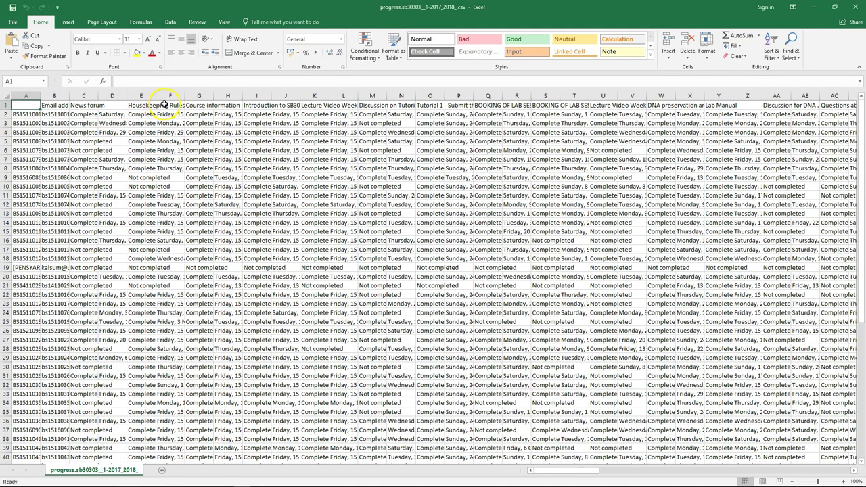
Step: Inspect the Housekeeping Rules and Course information headings, then autofit column G to its entries
left_click(163, 105)
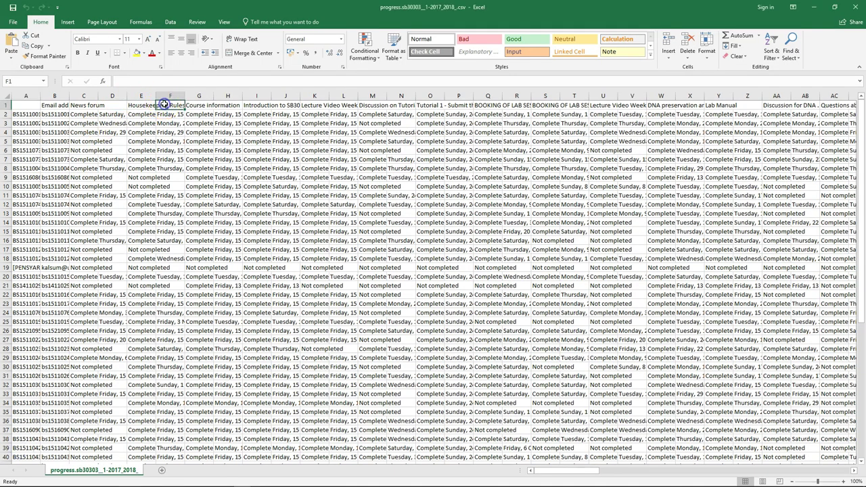
left_click(199, 107)
left_click(227, 115)
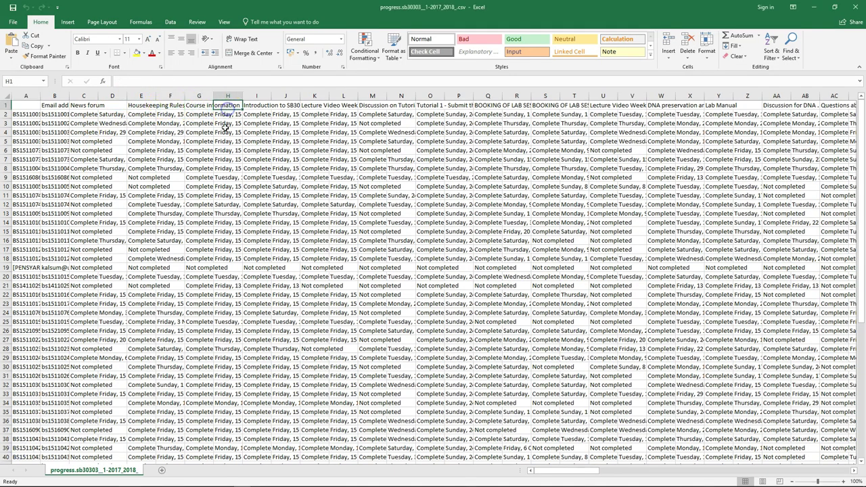
left_click(227, 132)
double_click(213, 95)
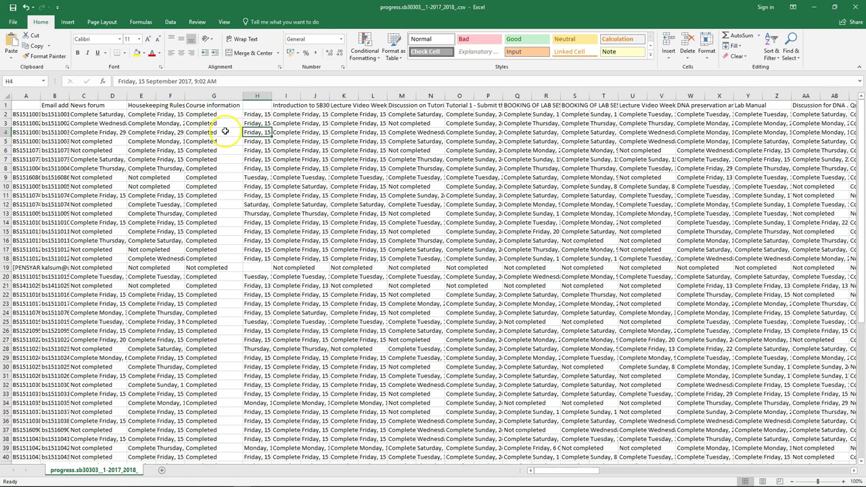
Step: Check students' Course information statuses and completion dates in cells J19, H17, L25 and L32
left_click(222, 106)
left_click(223, 136)
left_click(220, 180)
left_click(216, 258)
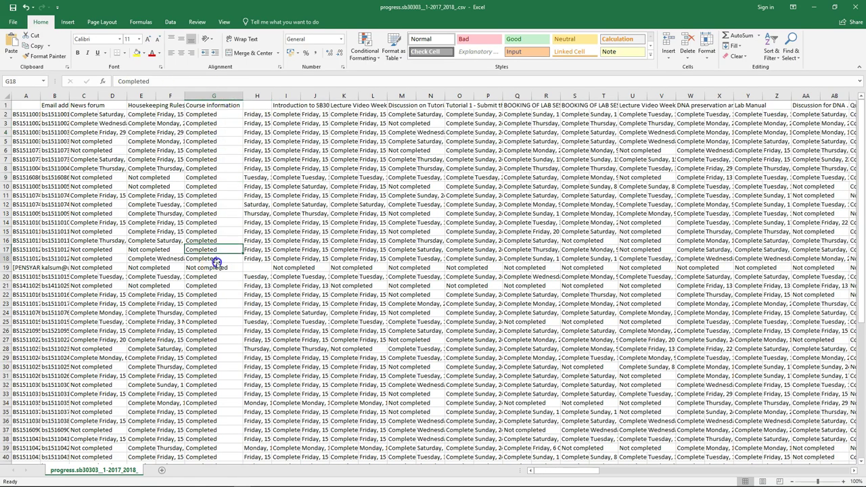
left_click(218, 267)
left_click(300, 269)
left_click(257, 253)
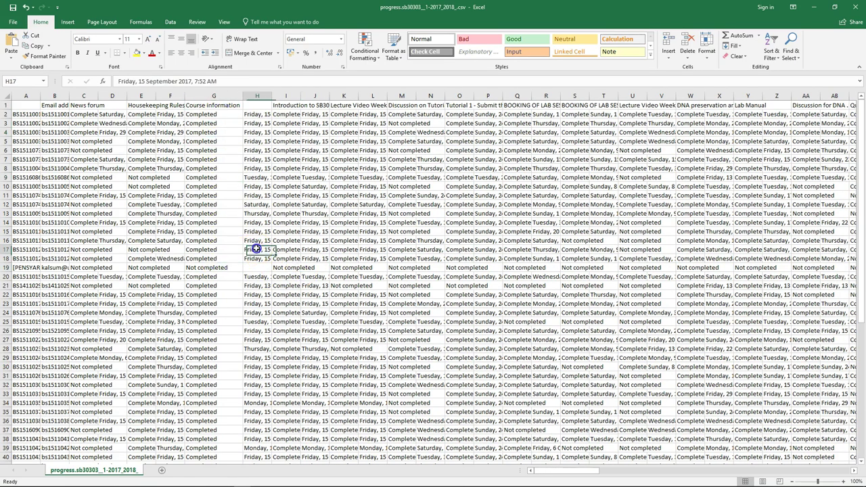
left_click(371, 322)
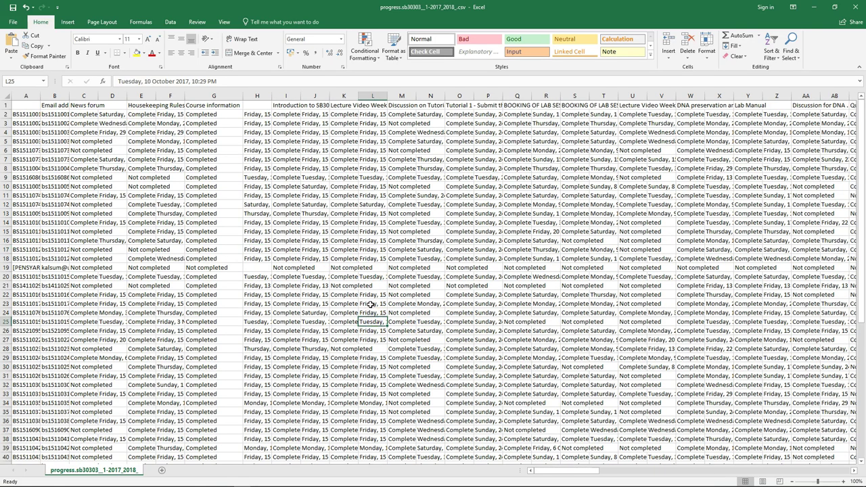
left_click(362, 382)
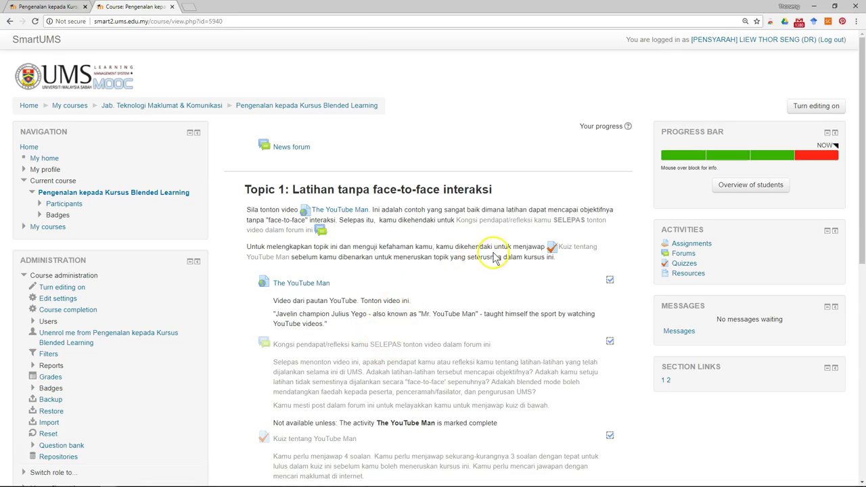
Step: Open the Blended Learning course's Participants list from the Navigation block, showing 175 participants
scroll(494, 258, "down", 1)
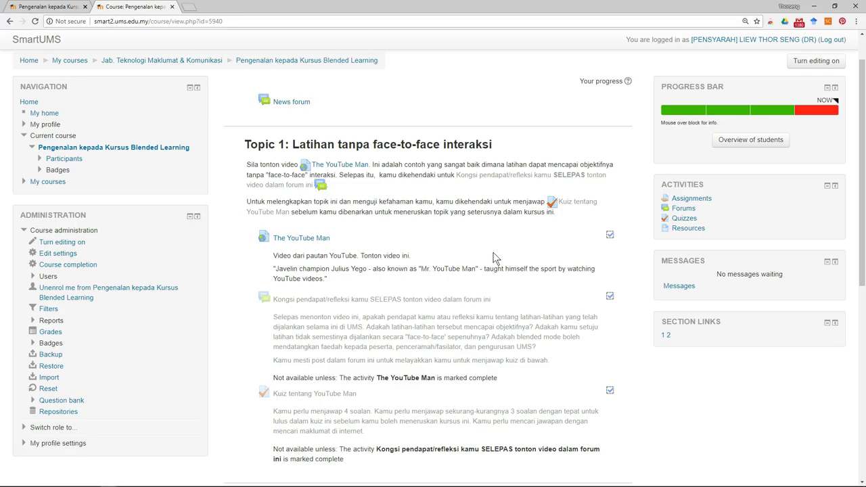
scroll(494, 258, "up", 1)
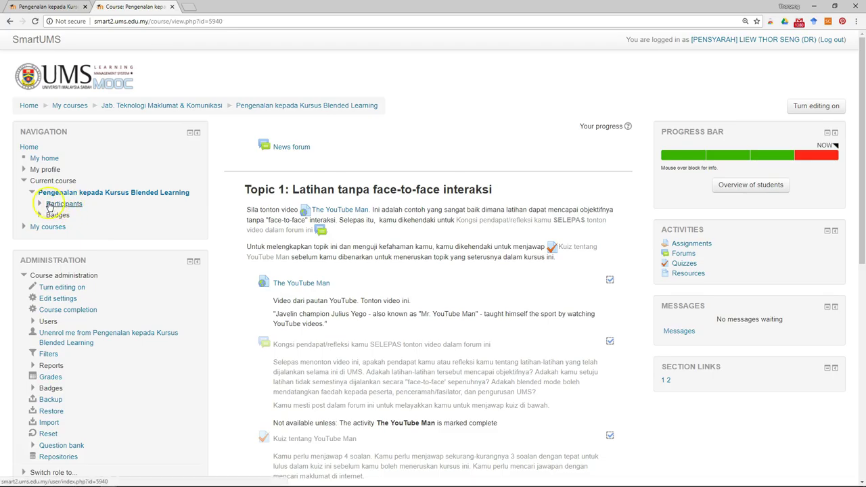
left_click(48, 205)
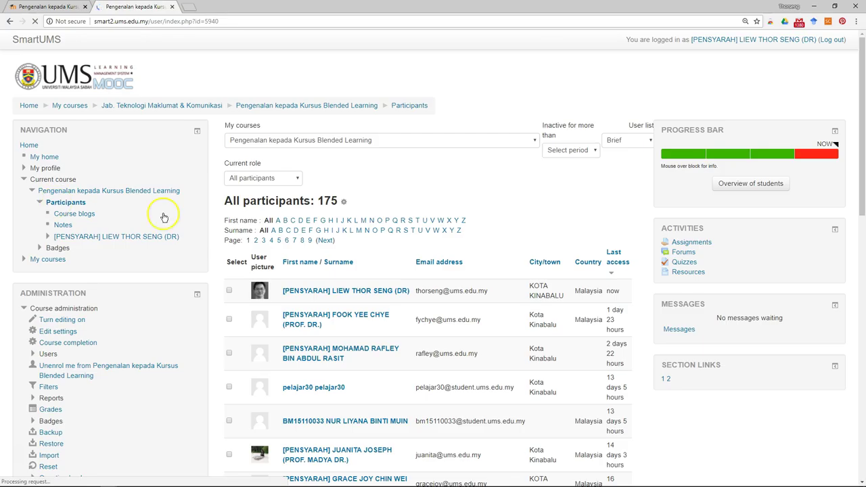
Step: Open a student's profile from the Participants list and highlight its Administration heading
scroll(464, 252, "down", 4)
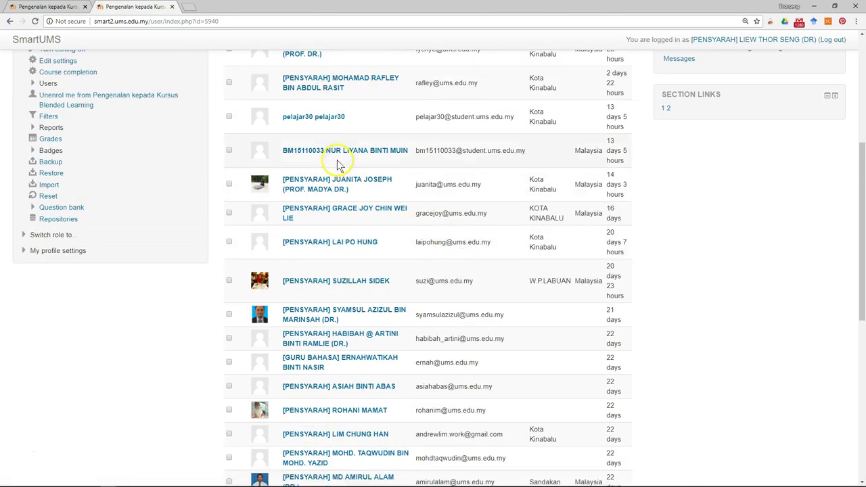
left_click(309, 120)
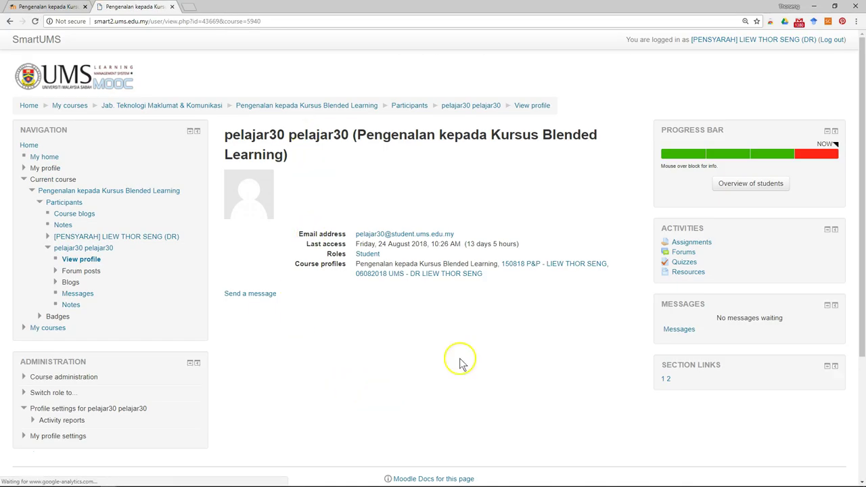
scroll(191, 302, "down", 3)
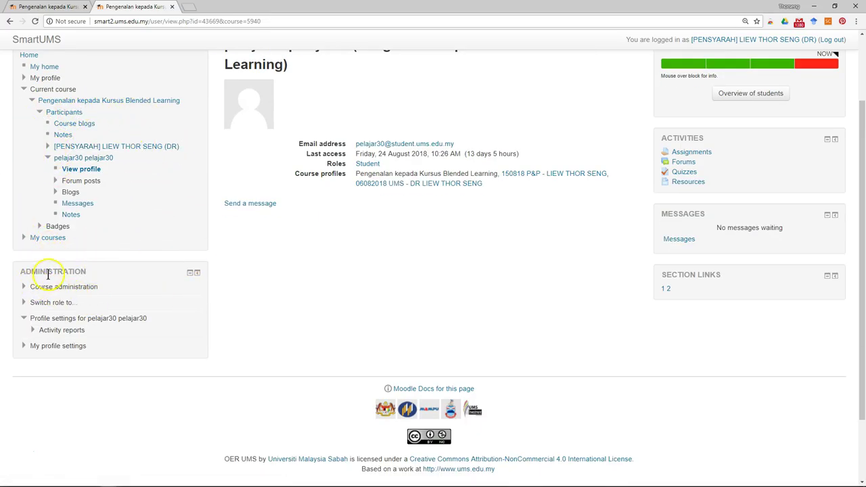
left_click_drag(53, 271, 95, 277)
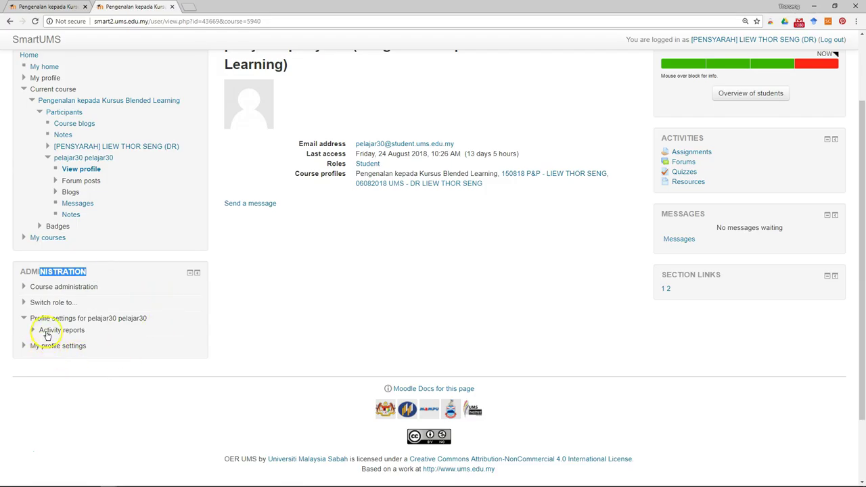
Step: Open the student's Outline report and highlight the forum posts, quiz grade 4.00 / 4.00 and assignment grade
left_click(33, 330)
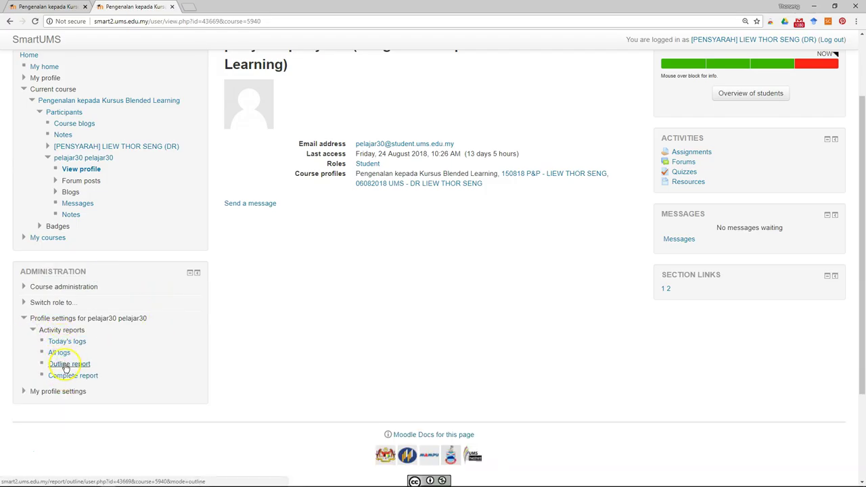
left_click(65, 365)
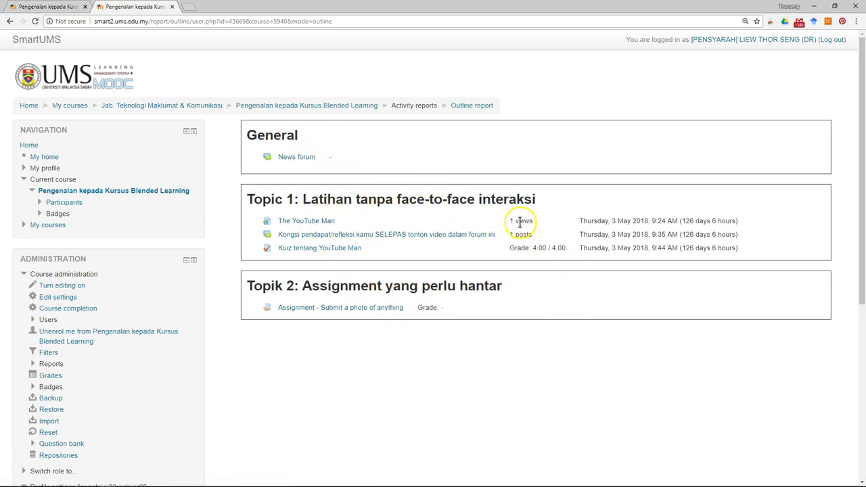
left_click_drag(532, 235, 507, 235)
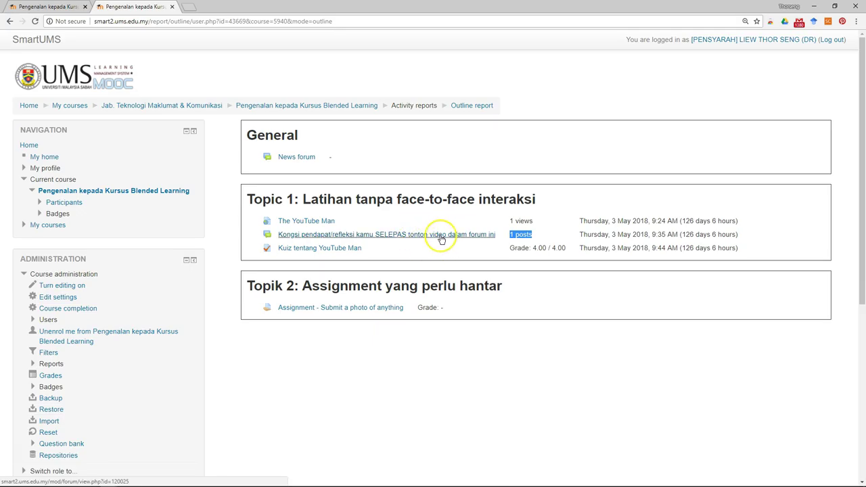
left_click_drag(561, 248, 500, 252)
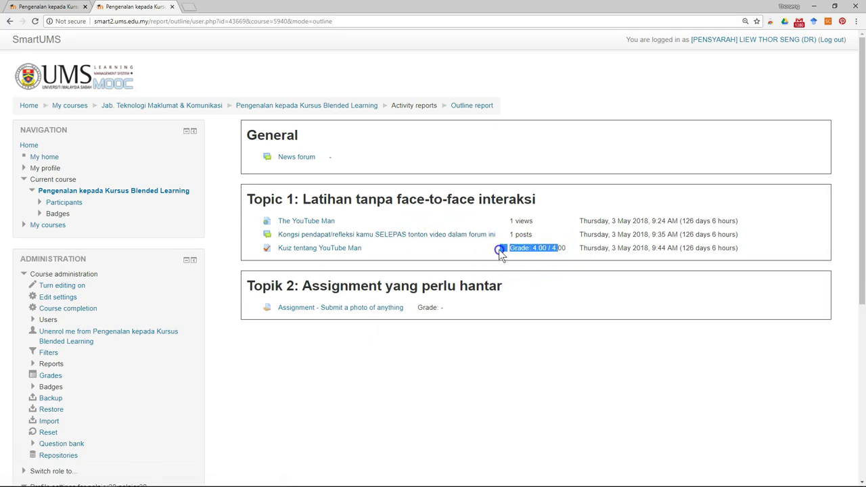
left_click_drag(444, 308, 419, 307)
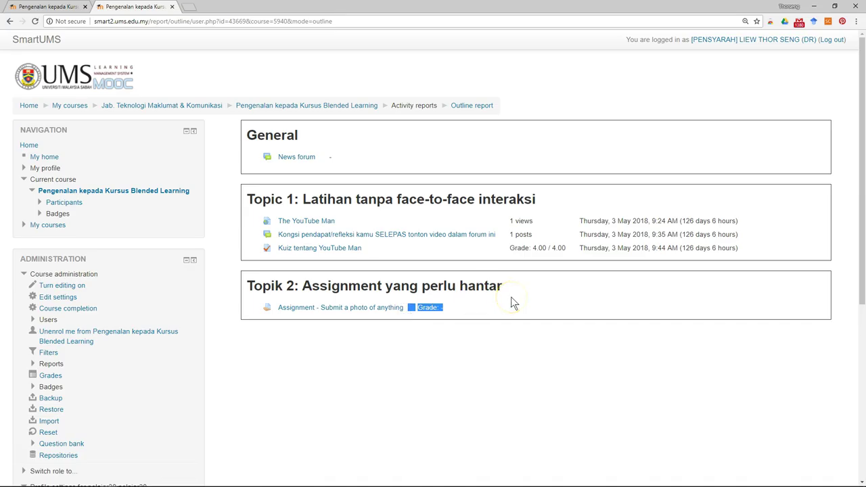
scroll(512, 303, "down", 1)
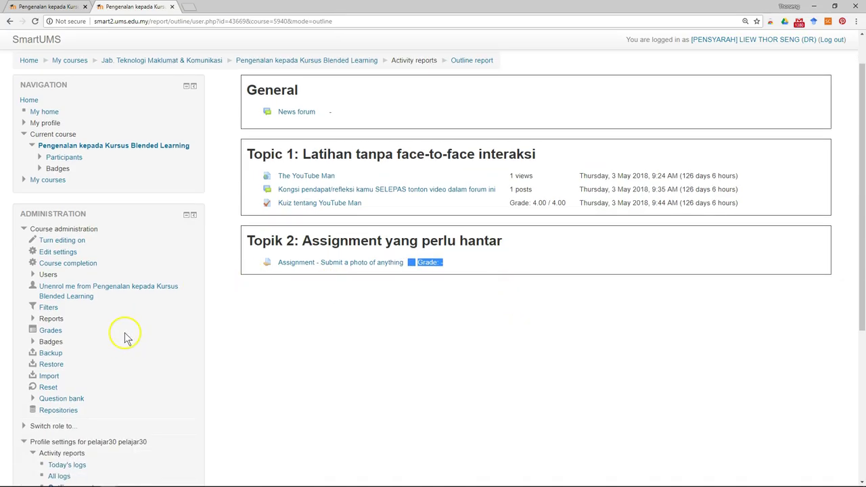
scroll(121, 334, "down", 4)
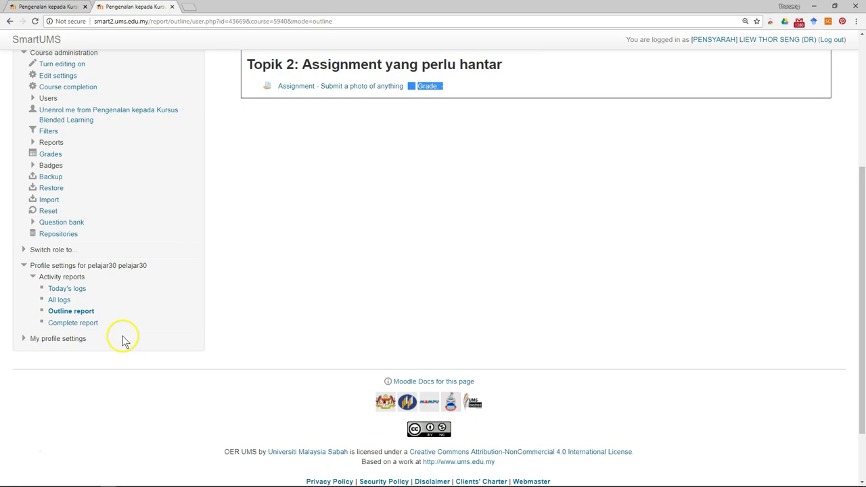
Step: Open the student's Complete report and review forum posts, quiz scores and assignment submission status
left_click(73, 323)
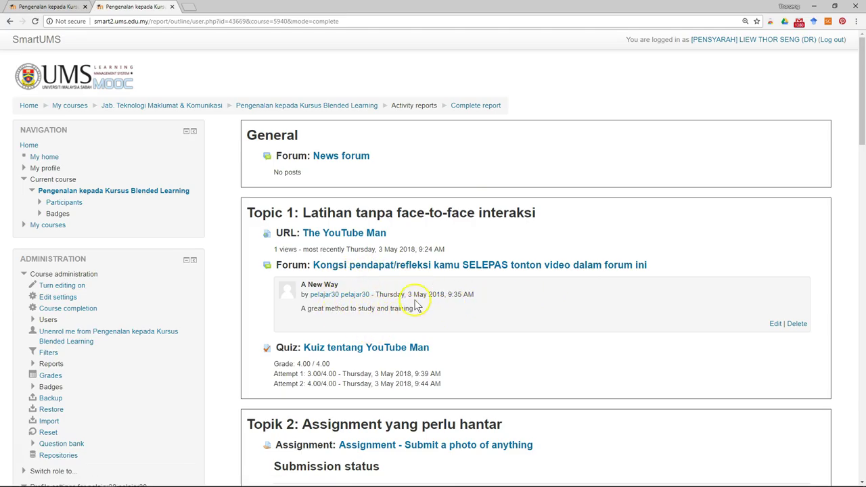
scroll(473, 311, "down", 1)
scroll(494, 314, "down", 3)
left_click_drag(299, 238, 452, 250)
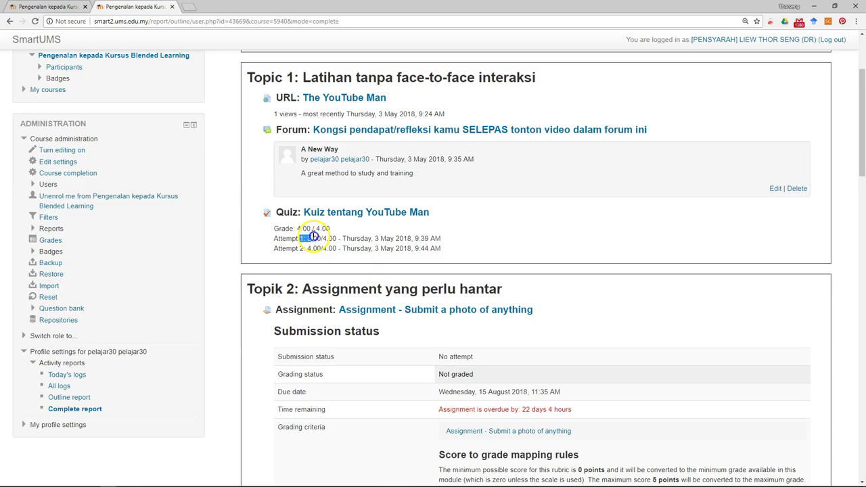
scroll(531, 267, "down", 2)
scroll(535, 264, "down", 2)
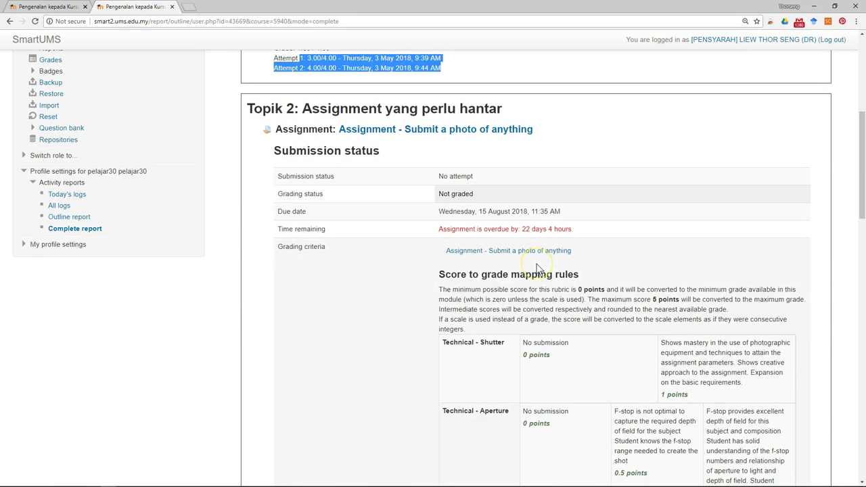
scroll(537, 270, "down", 2)
scroll(537, 271, "up", 6)
scroll(537, 269, "up", 3)
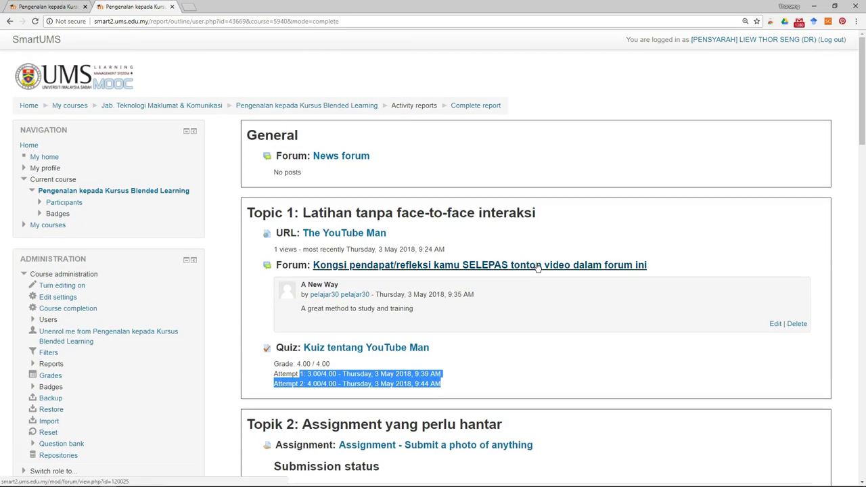
scroll(538, 265, "down", 1)
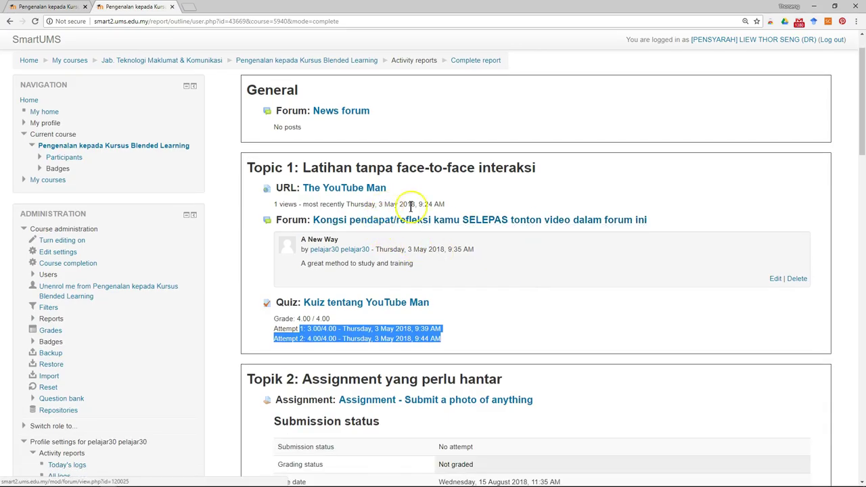
left_click_drag(444, 203, 277, 199)
scroll(566, 247, "down", 5)
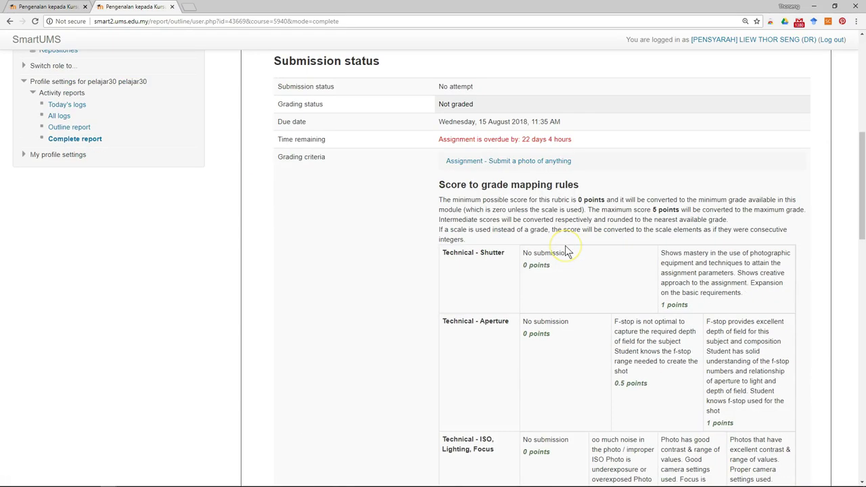
scroll(566, 249, "down", 1)
scroll(567, 251, "down", 4)
scroll(567, 252, "up", 5)
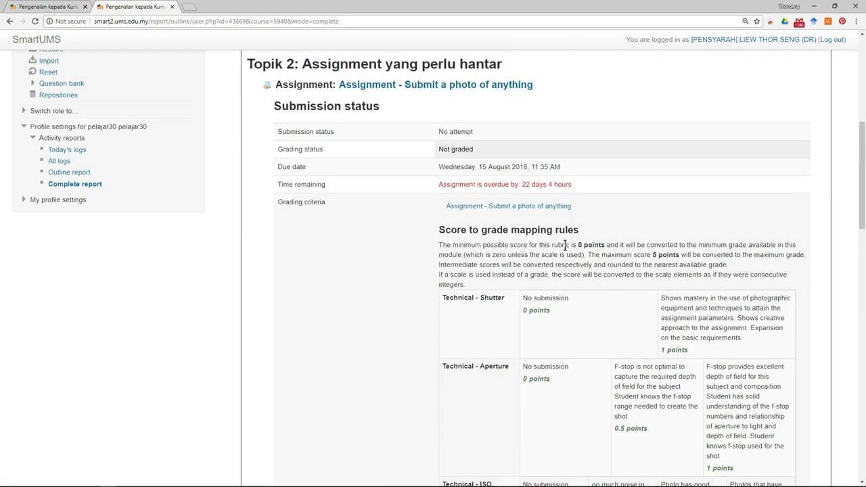
scroll(567, 252, "up", 4)
scroll(566, 251, "up", 2)
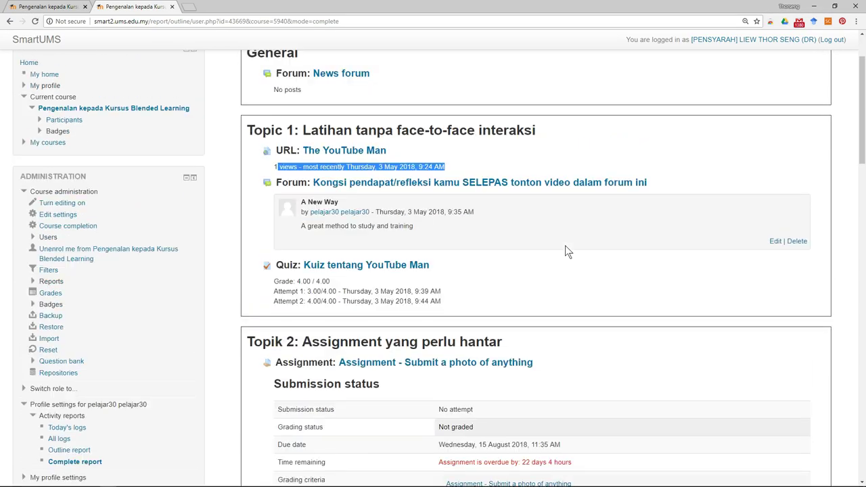
scroll(567, 251, "up", 1)
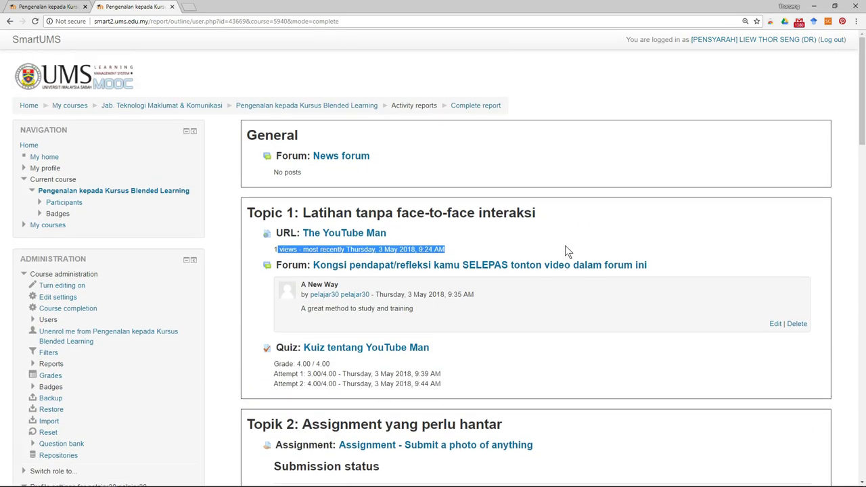
scroll(567, 252, "down", 1)
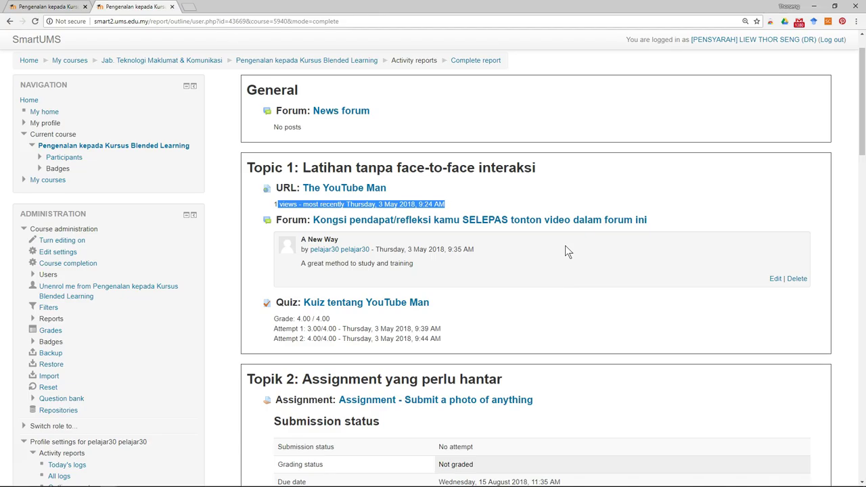